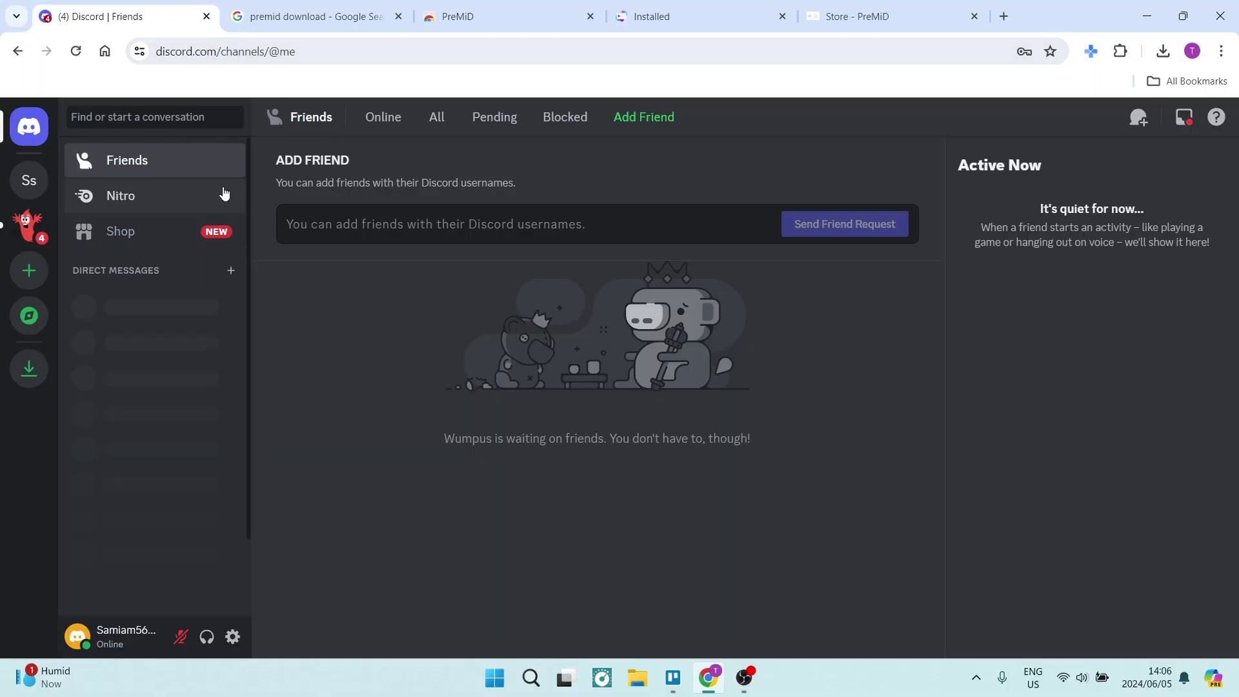
Step: Open the PreMiD Downloads page from the Google results and review its application and extension download options
left_click(303, 20)
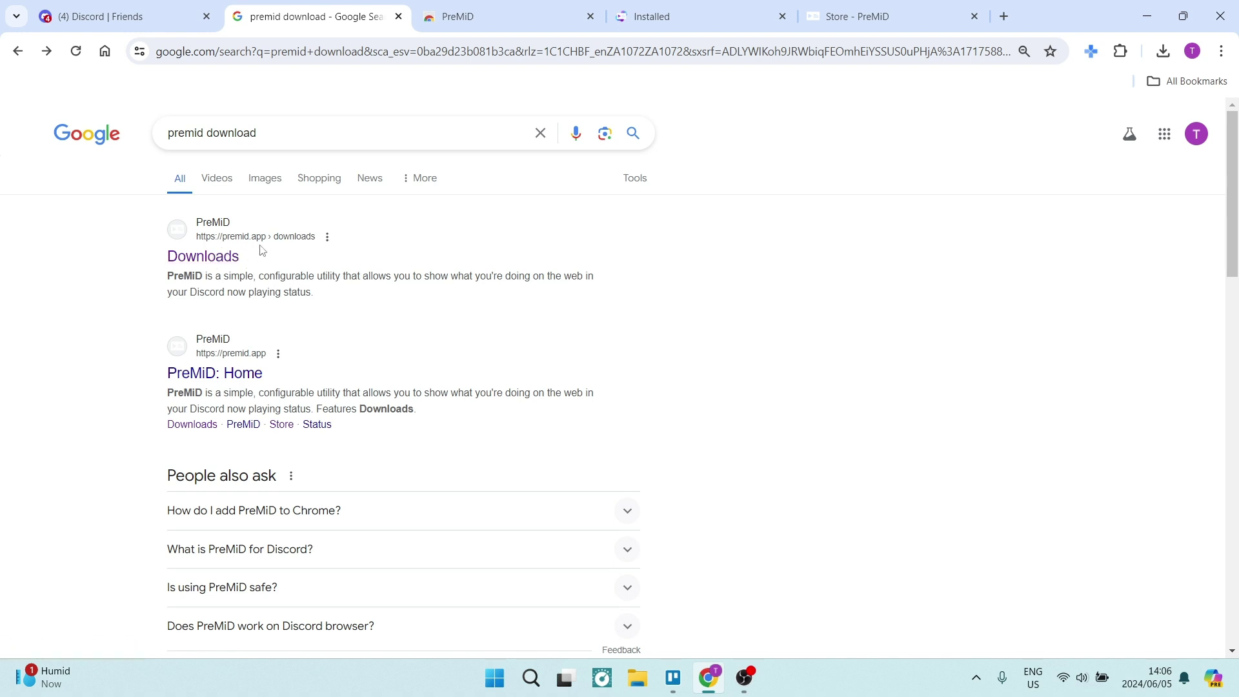
left_click(225, 259)
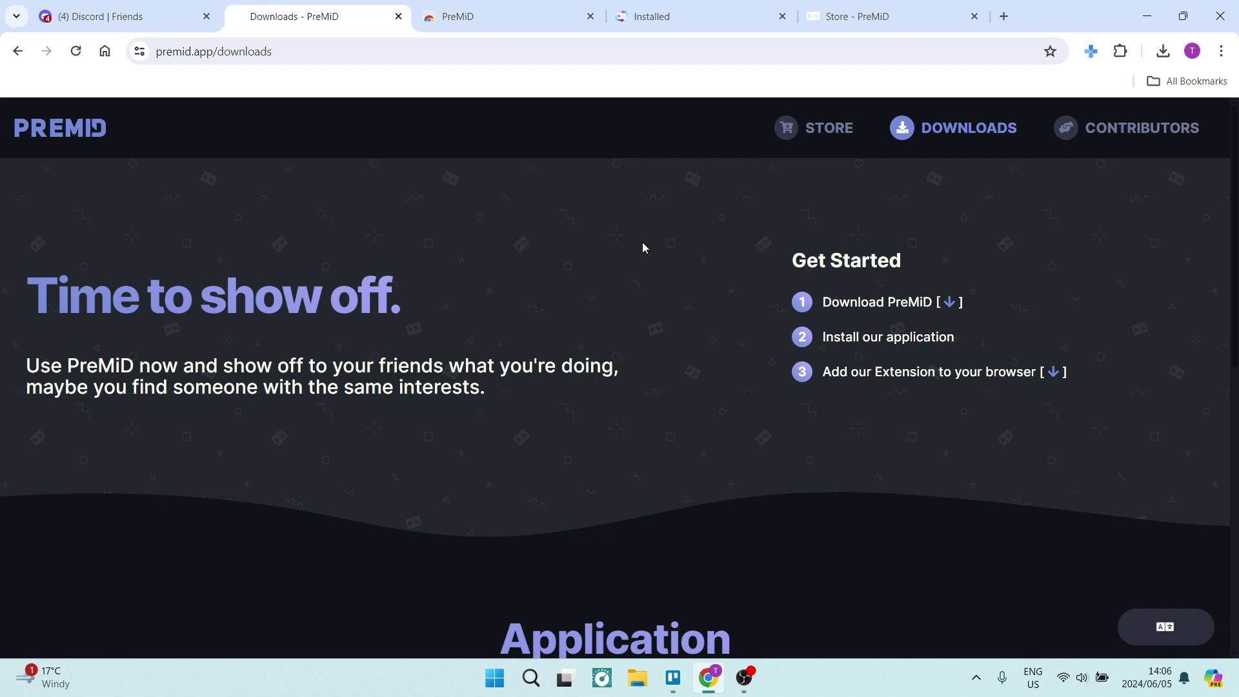
scroll(586, 293, "down", 6)
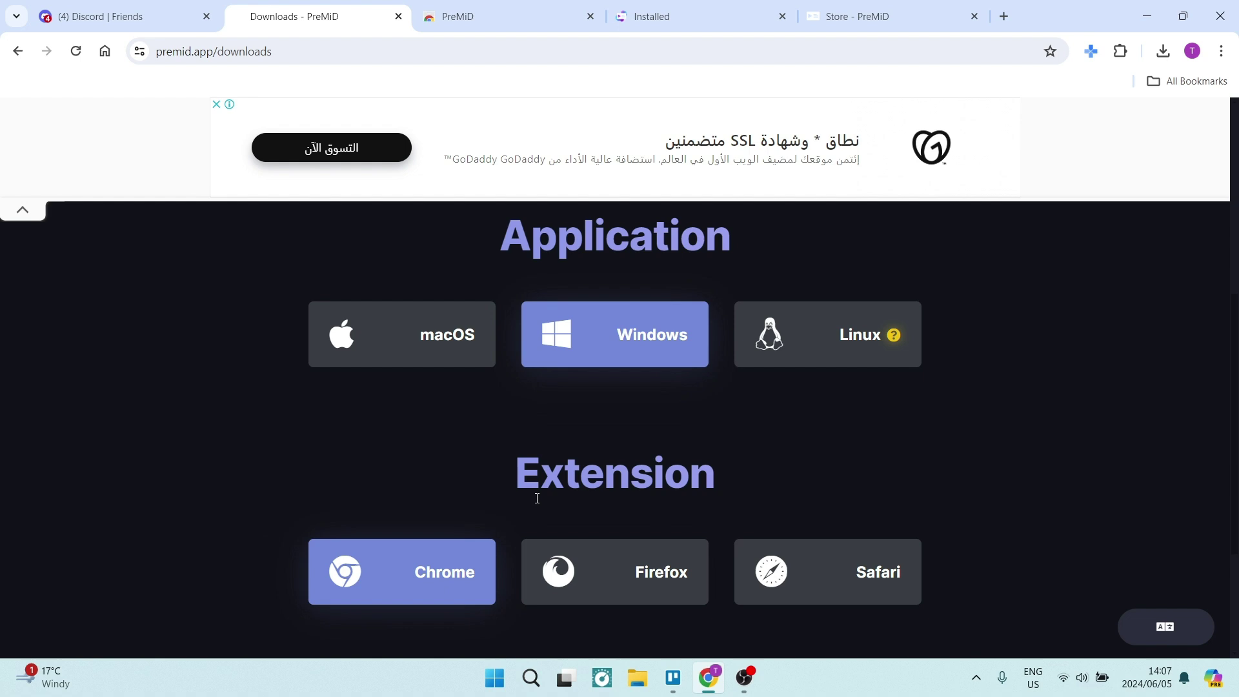
scroll(636, 476, "down", 1)
scroll(663, 455, "up", 8)
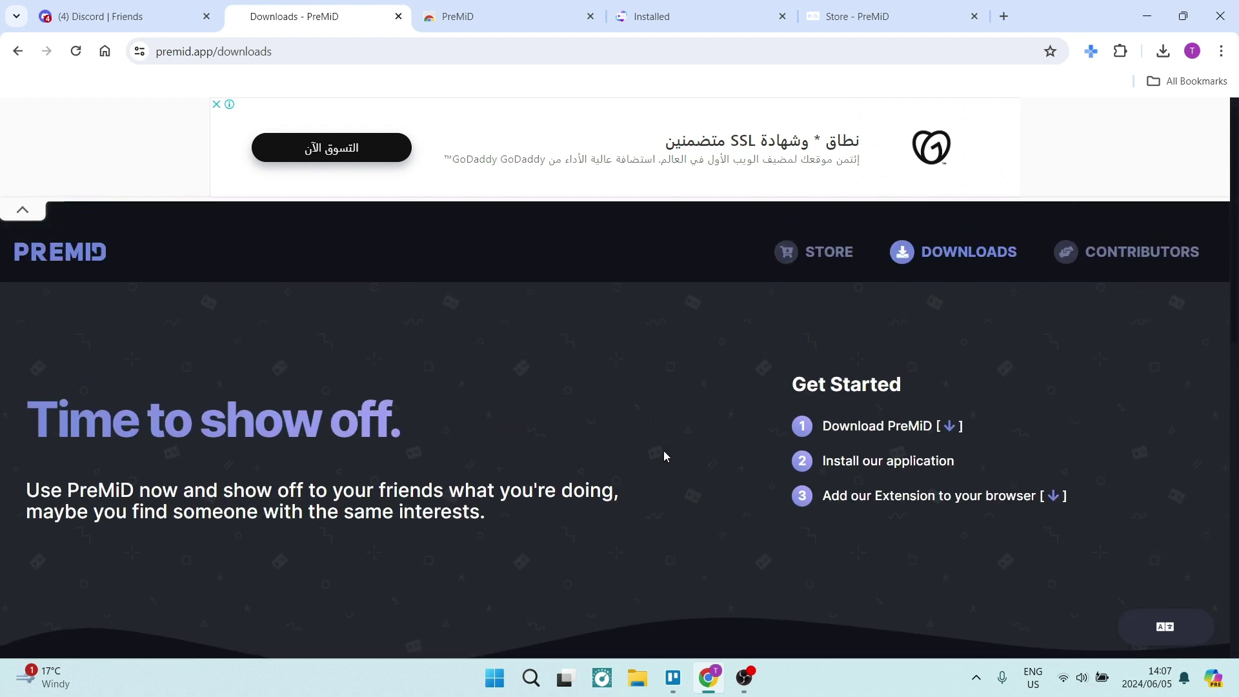
Step: Check the recent downloads for PreMiD-installer.exe and the browser's installed extensions for PreMiD
left_click(1163, 51)
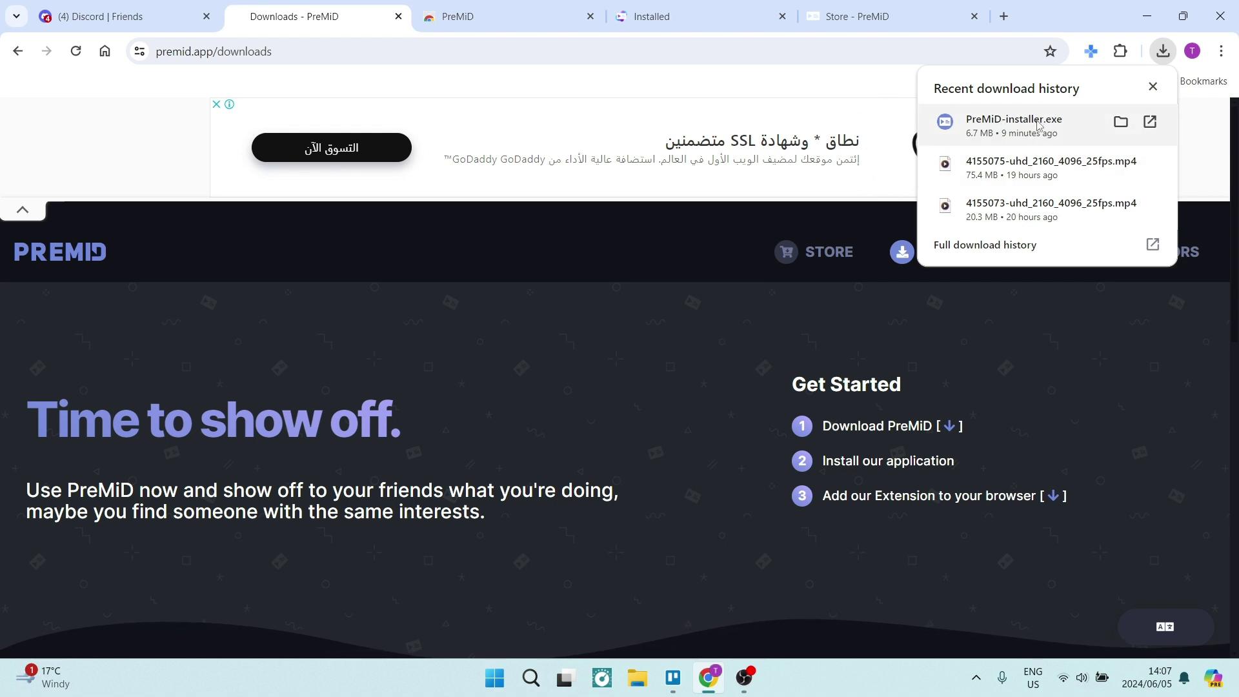
left_click(642, 349)
scroll(775, 329, "down", 3)
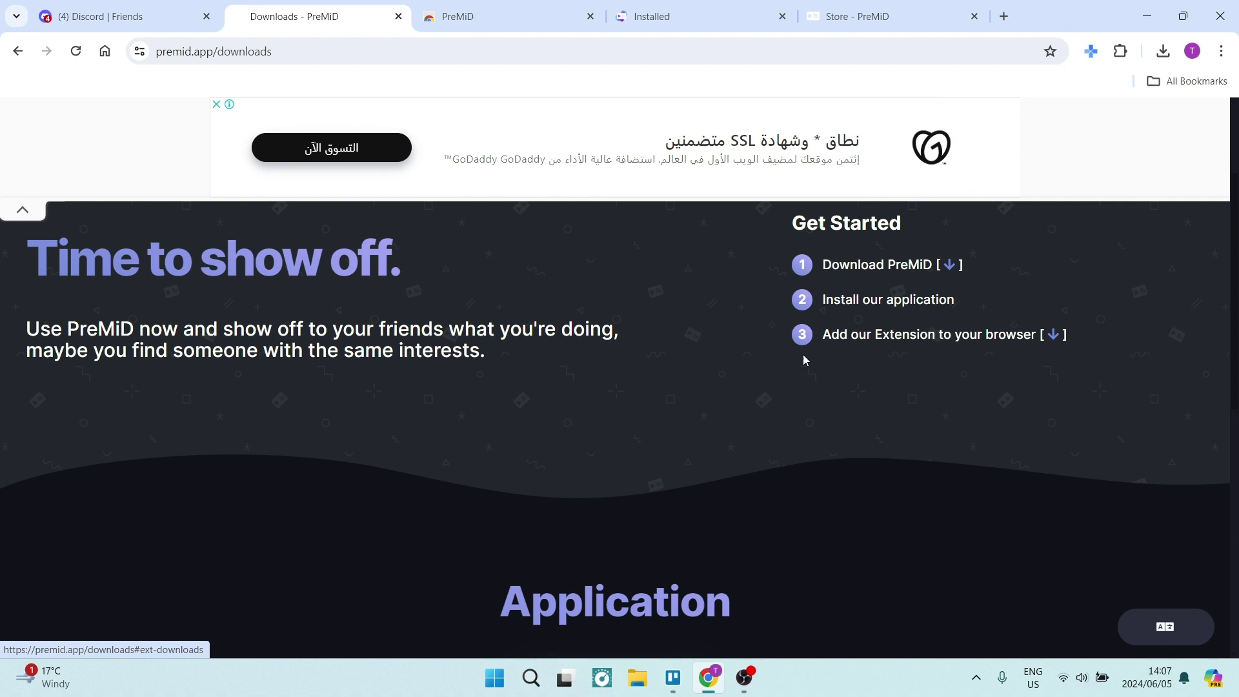
scroll(692, 428, "down", 5)
scroll(643, 514, "down", 3)
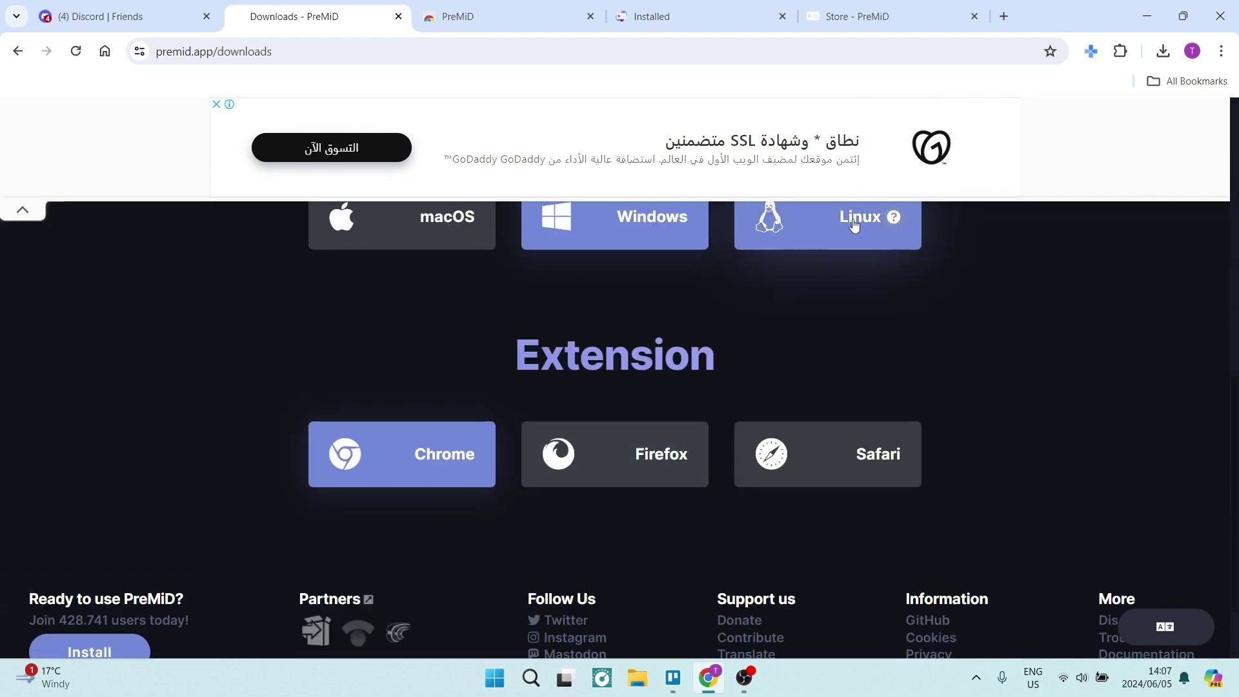
left_click(1121, 52)
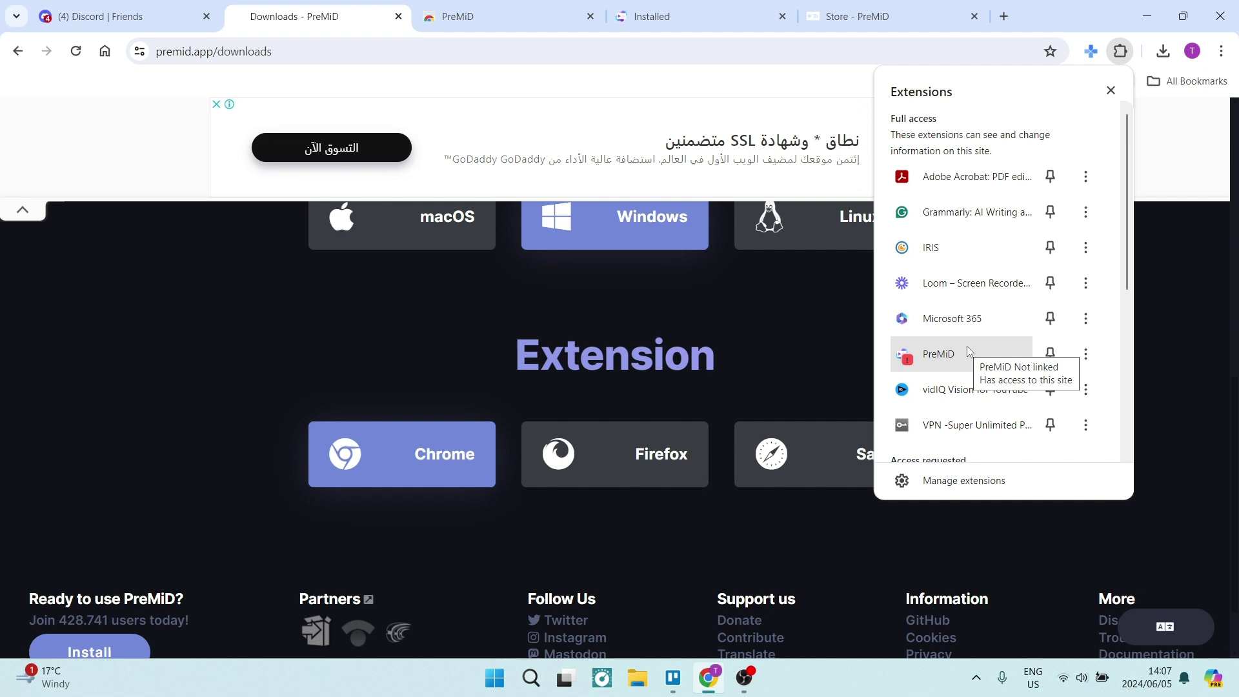
left_click(202, 313)
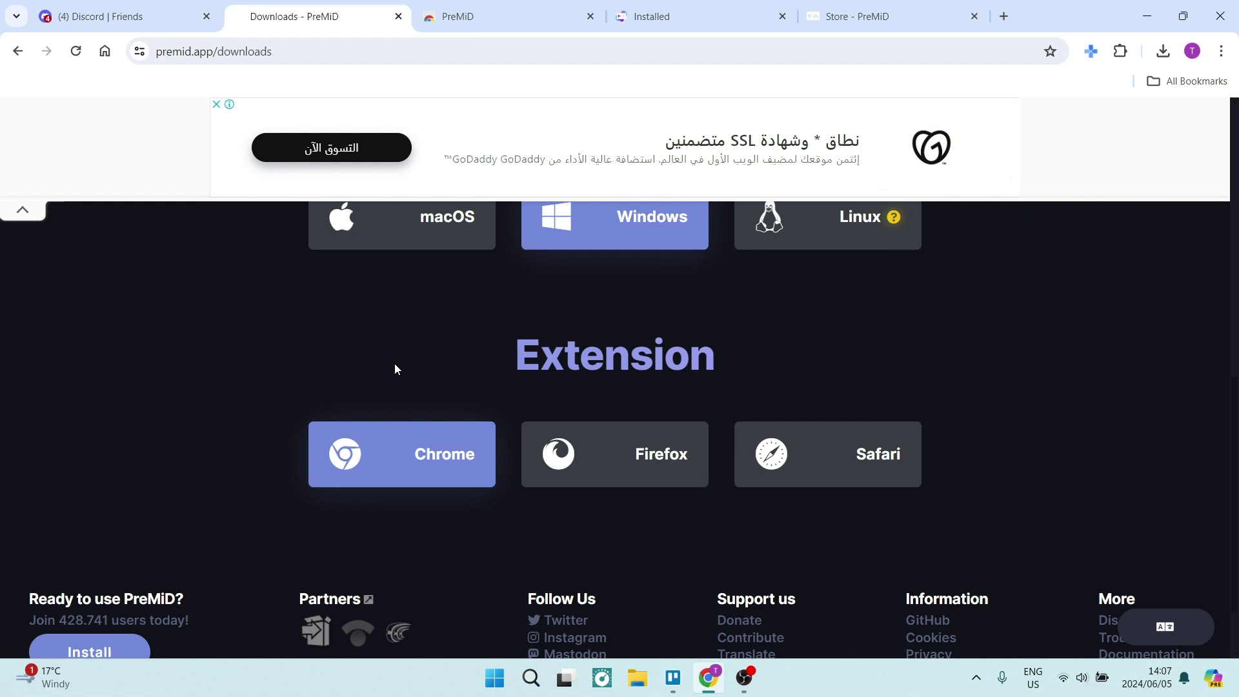
Step: Check in Discord's Activity Privacy settings whether detected activities are shared with others, and leave the user settings
left_click(113, 16)
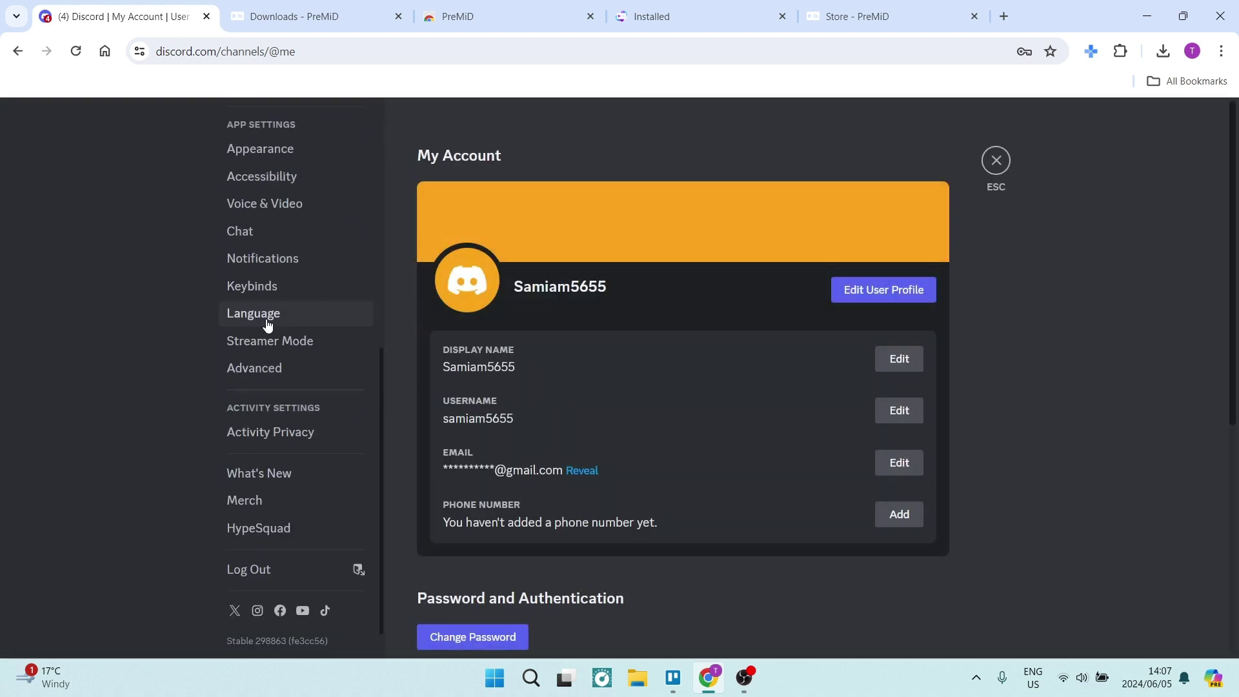
scroll(268, 325, "up", 3)
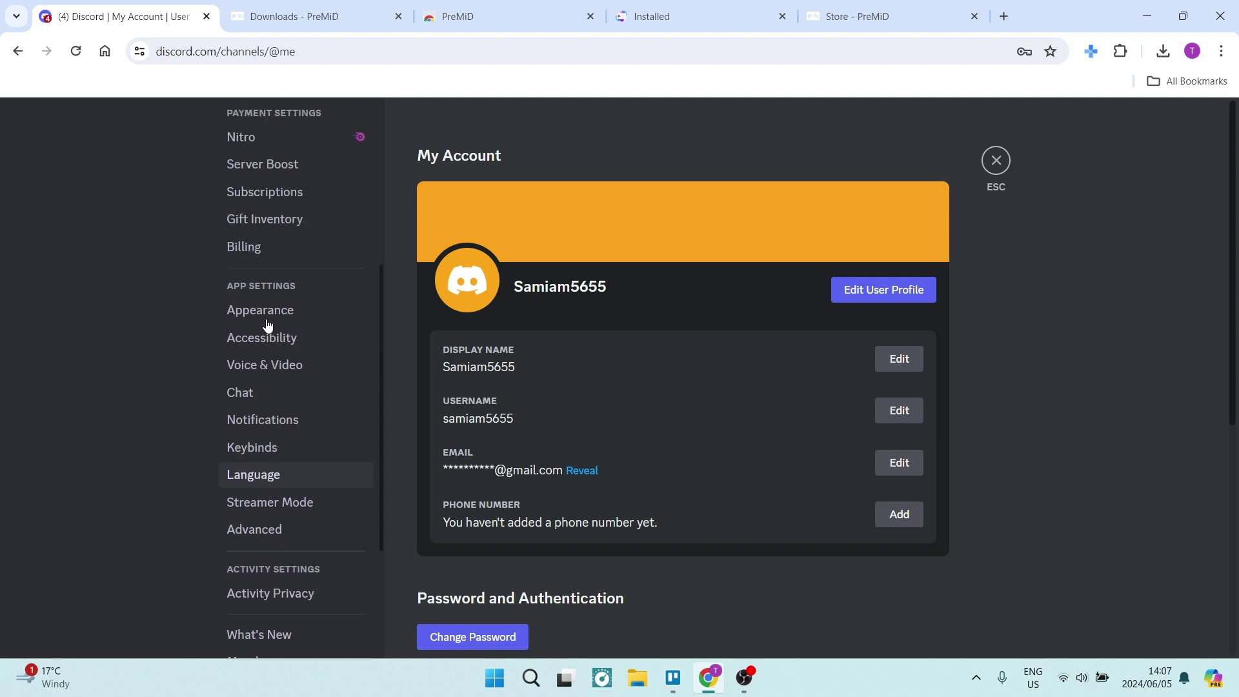
scroll(263, 357, "down", 3)
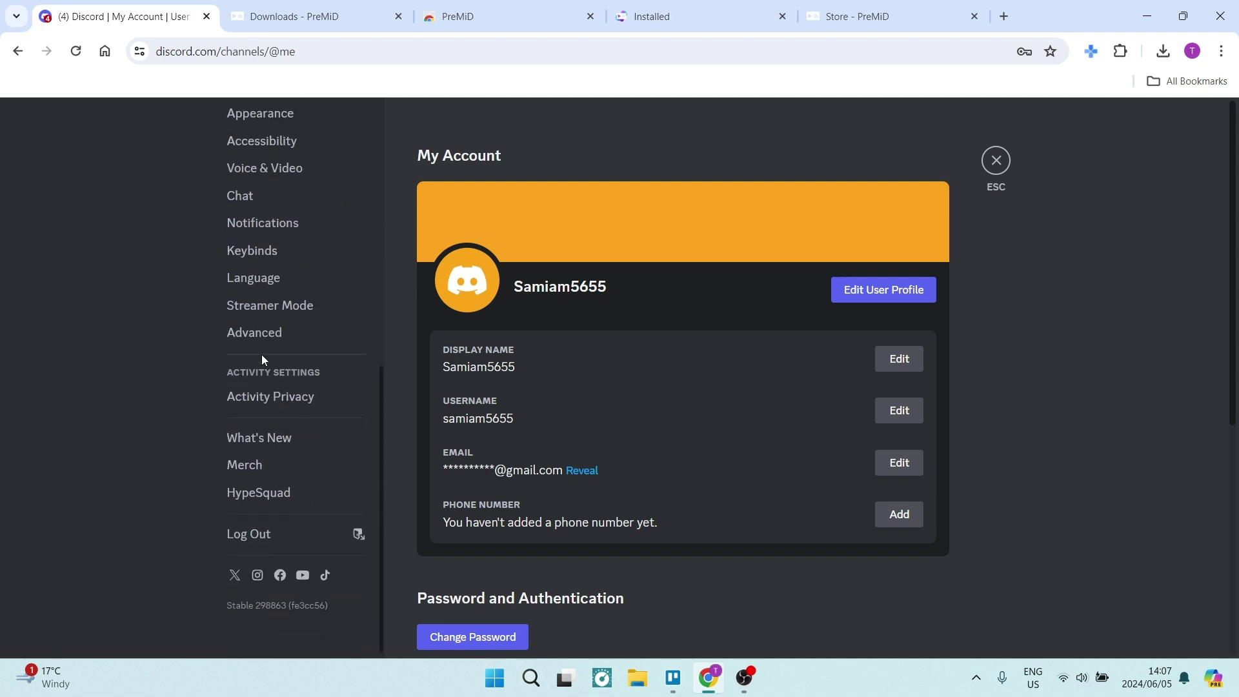
left_click(263, 391)
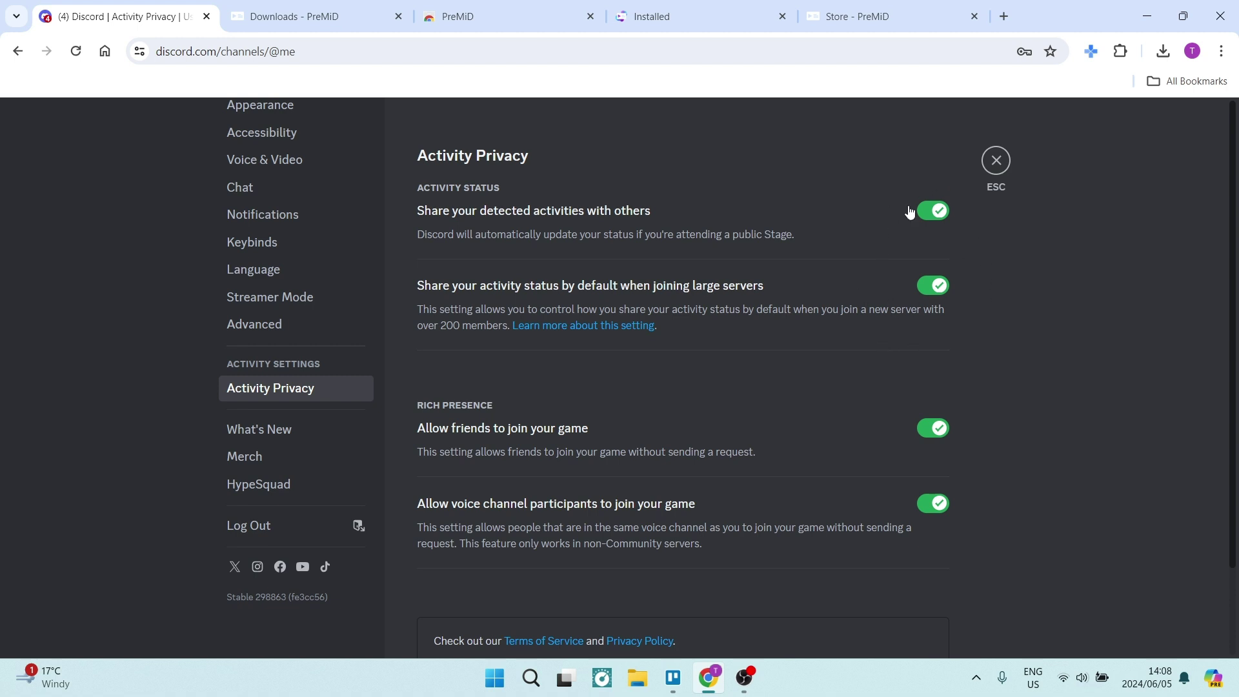
left_click(1000, 161)
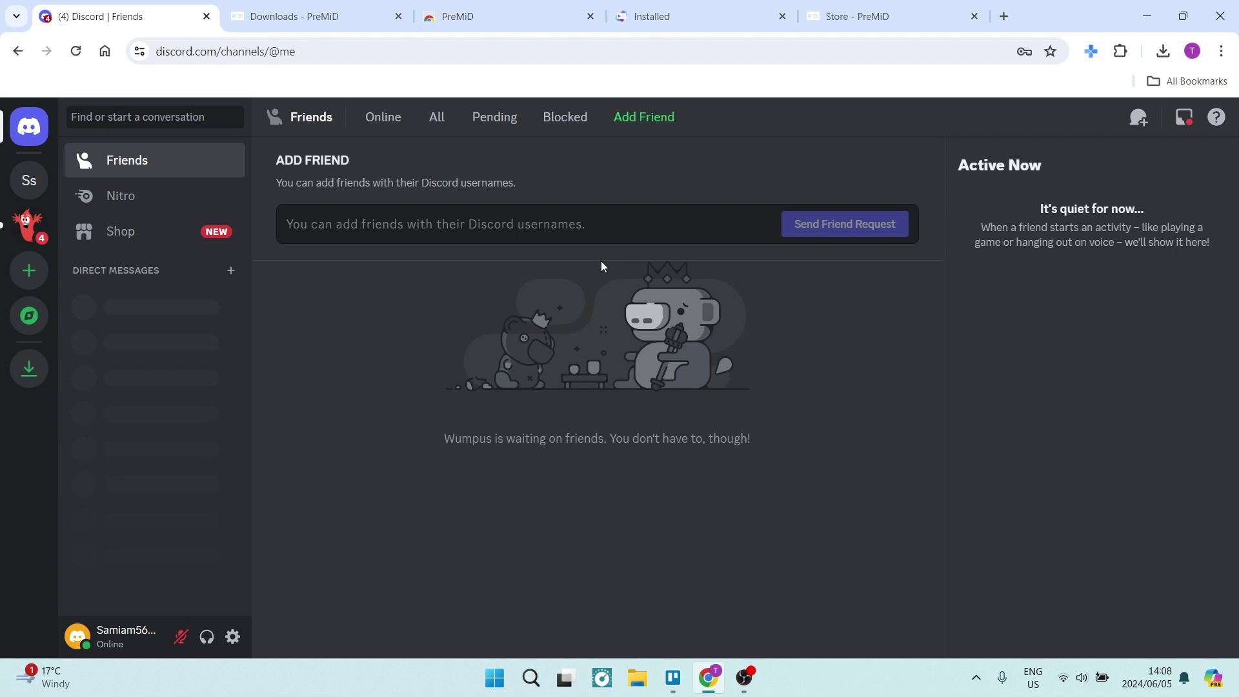
Step: Link the Discord account from PreMiD's welcome page by authorising PreMiD's access, and close the authorisation page
left_click(659, 28)
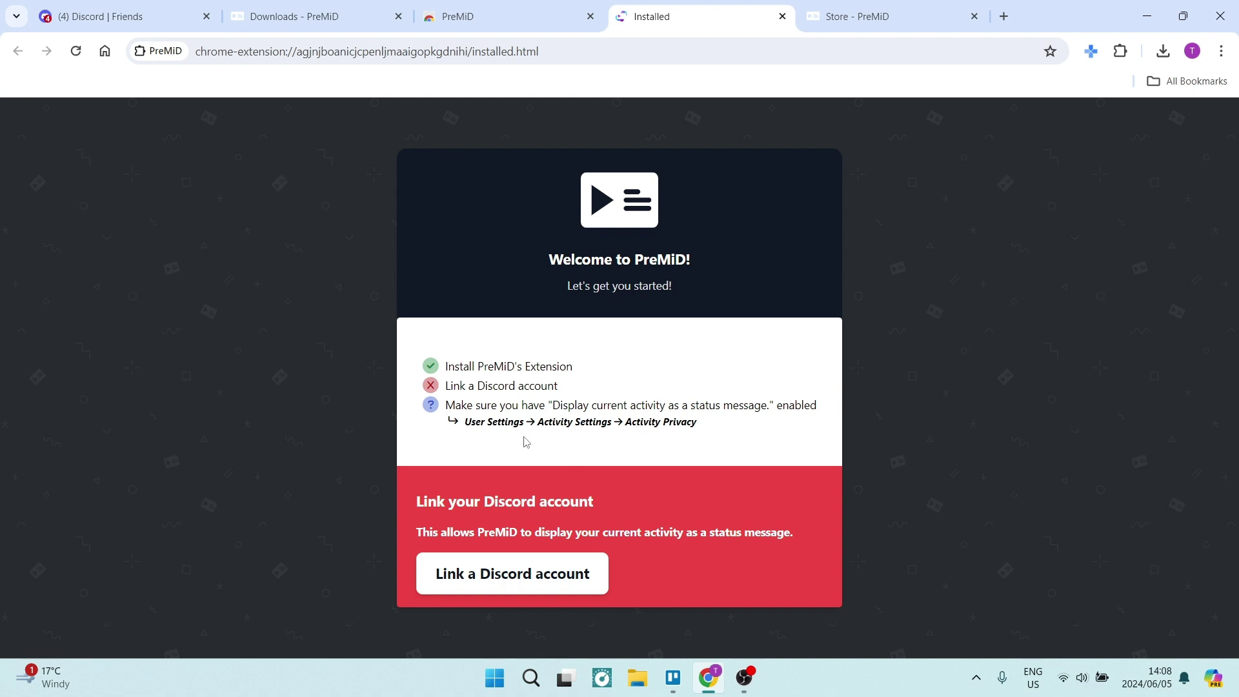
left_click(113, 16)
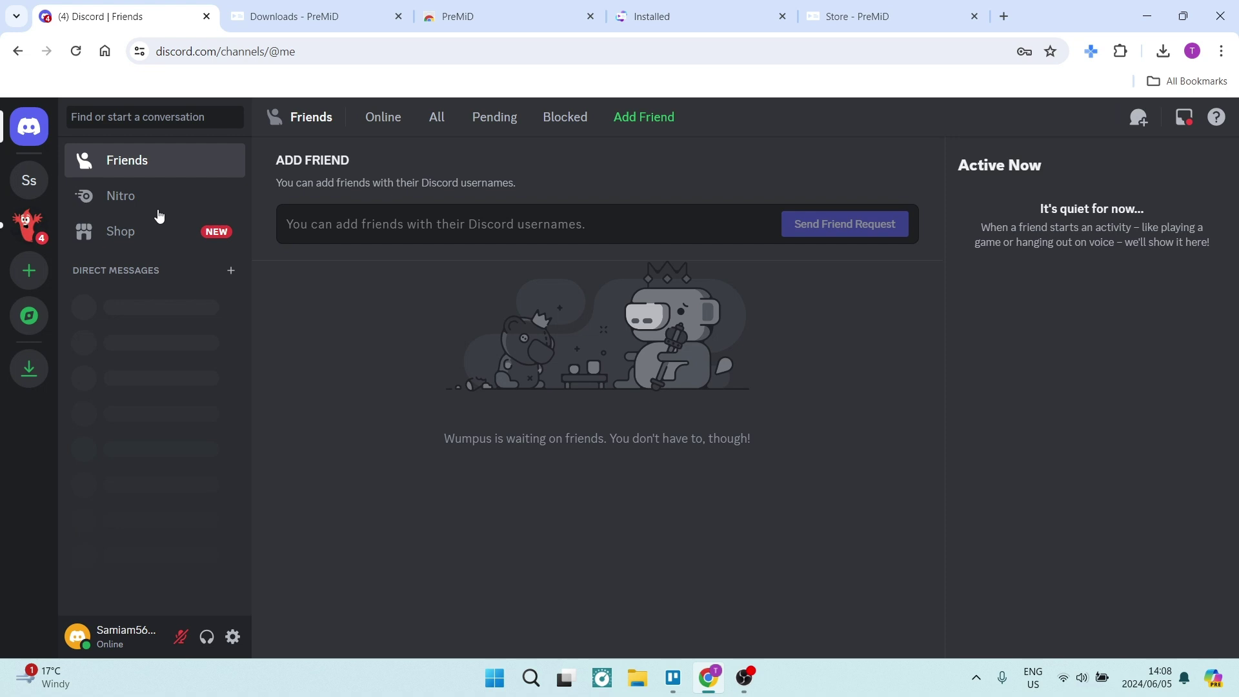
left_click(661, 16)
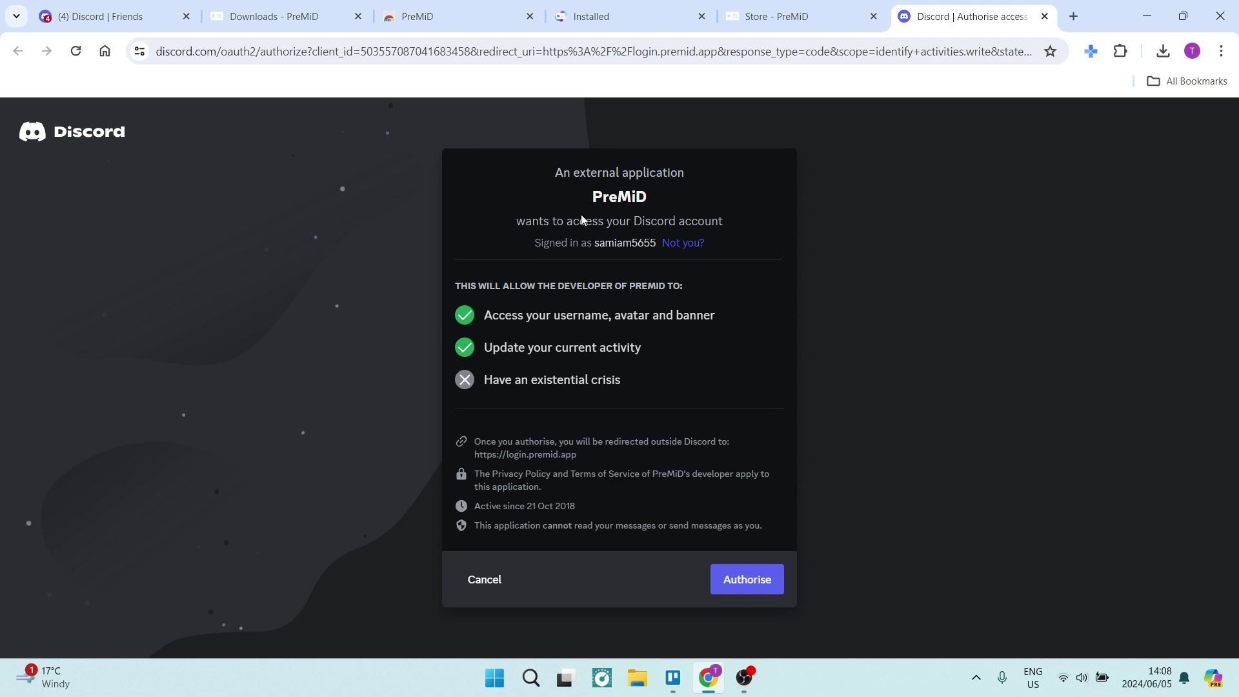
key("Return")
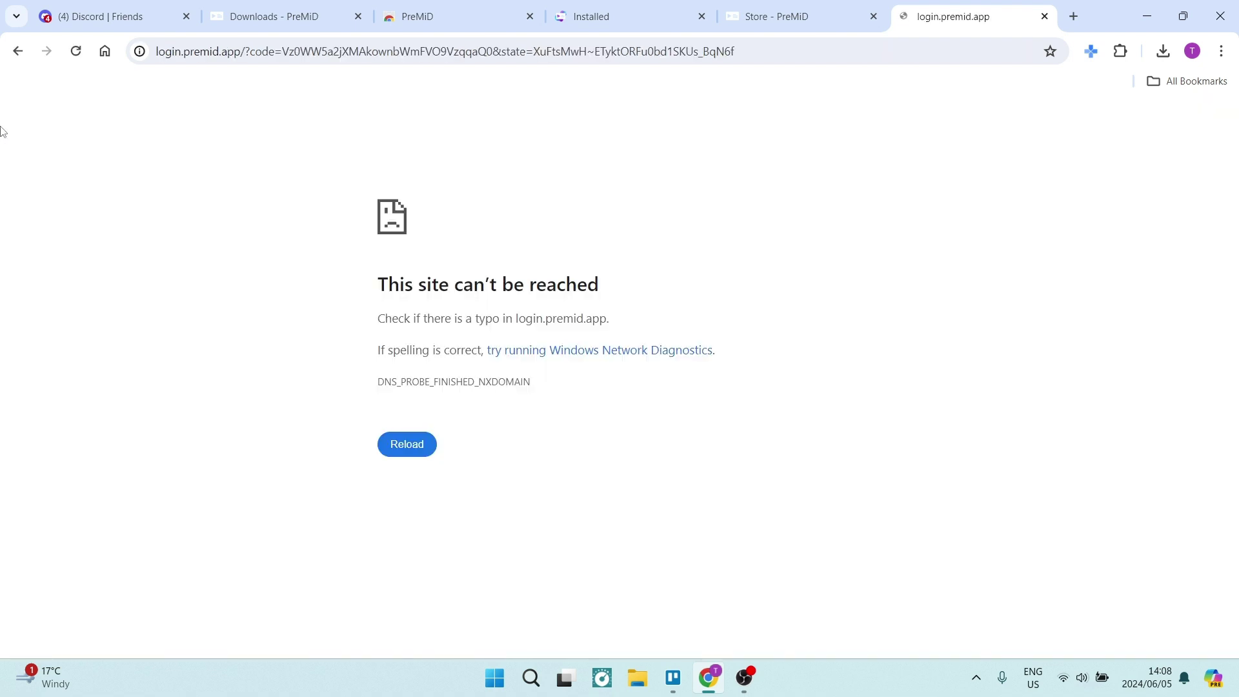
key("ctrl+w")
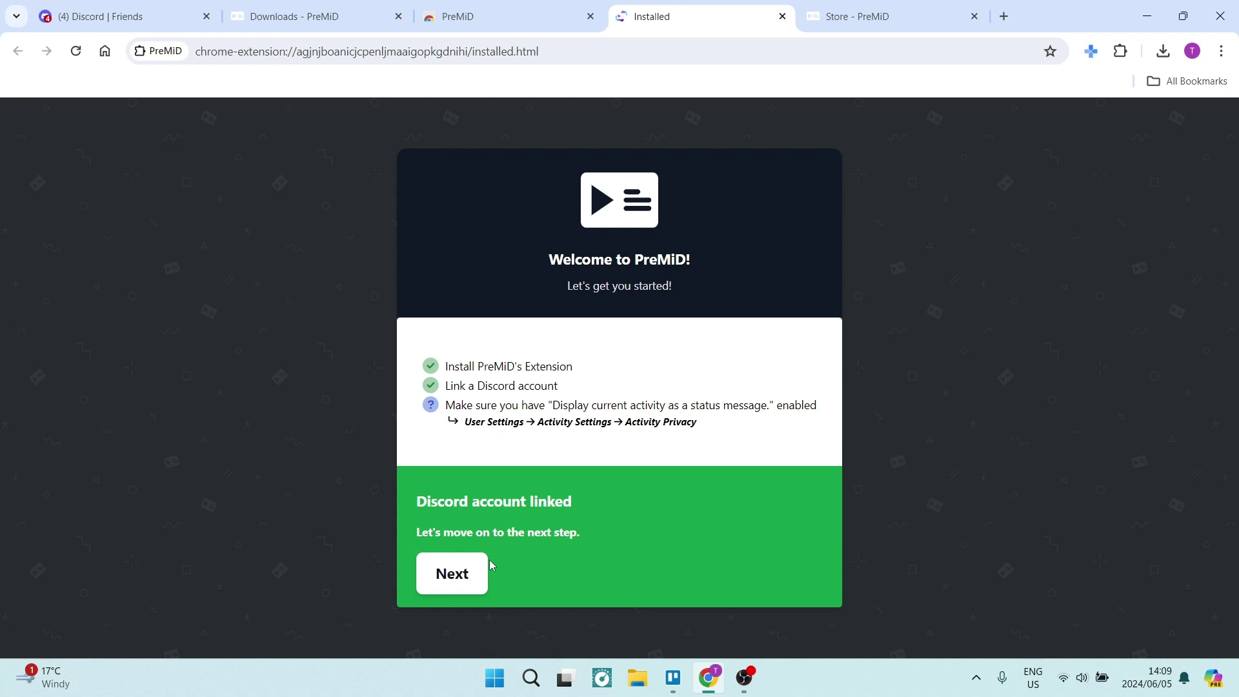
Step: Complete and close the PreMiD welcome setup, and reload the Discord page
left_click(453, 575)
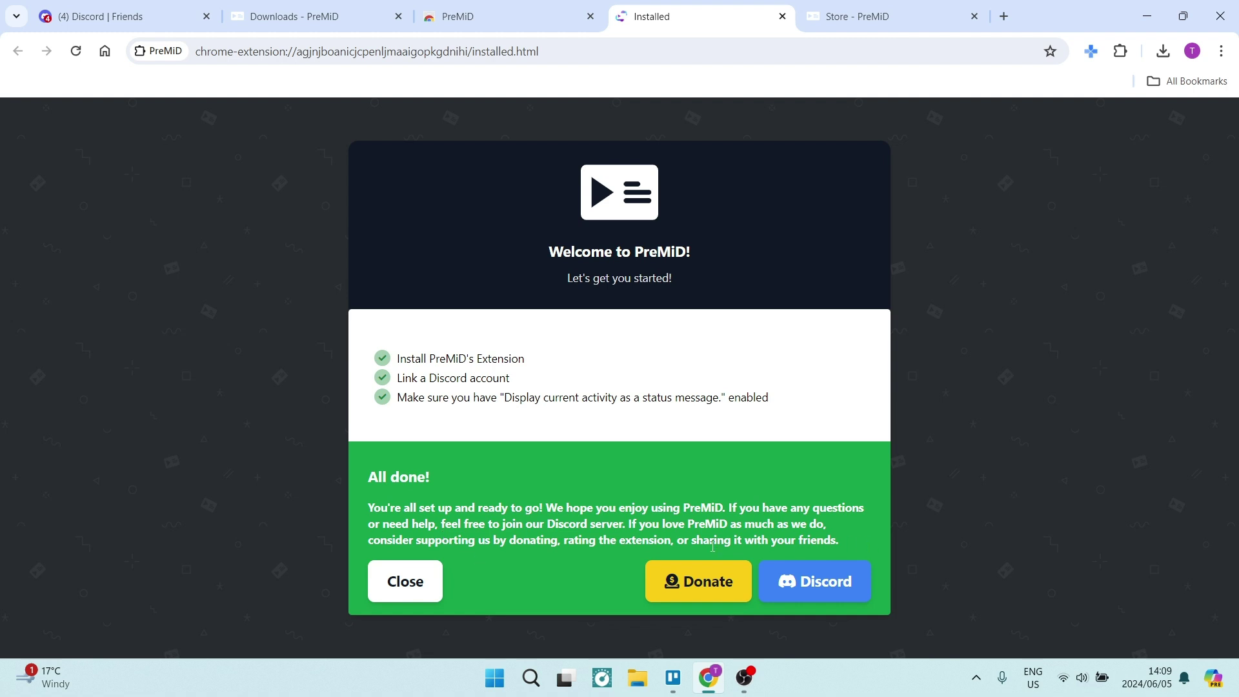
left_click(432, 581)
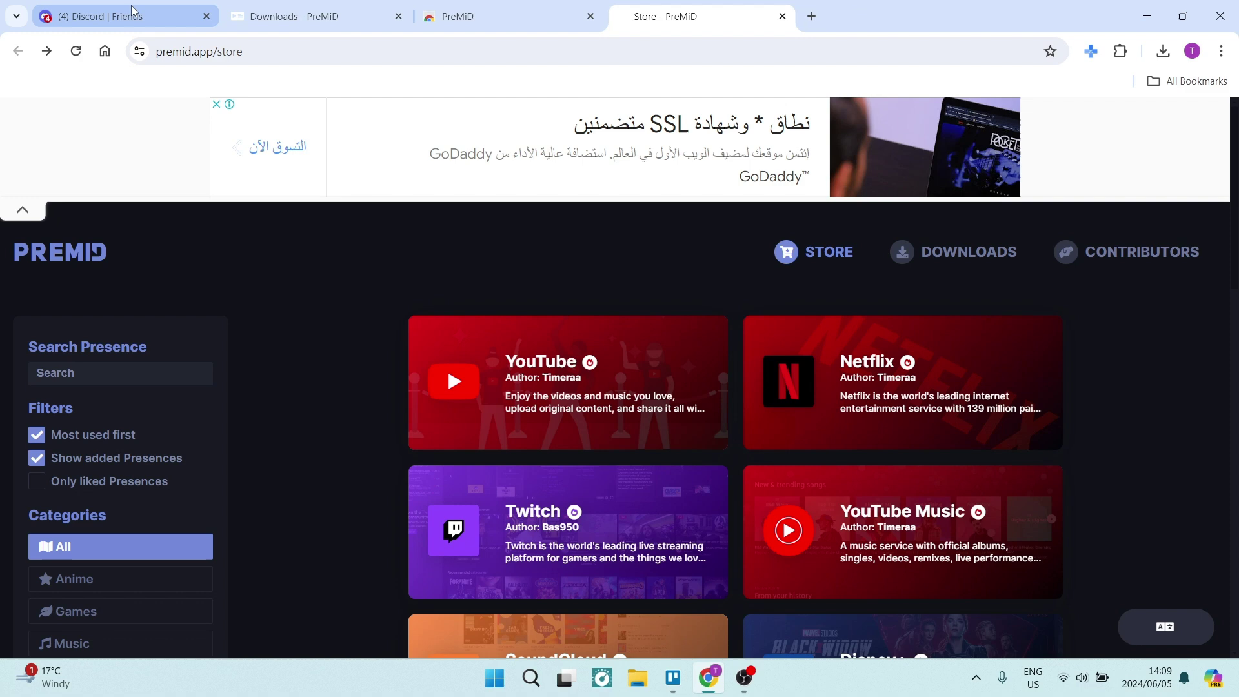
key("ctrl+1")
left_click(76, 51)
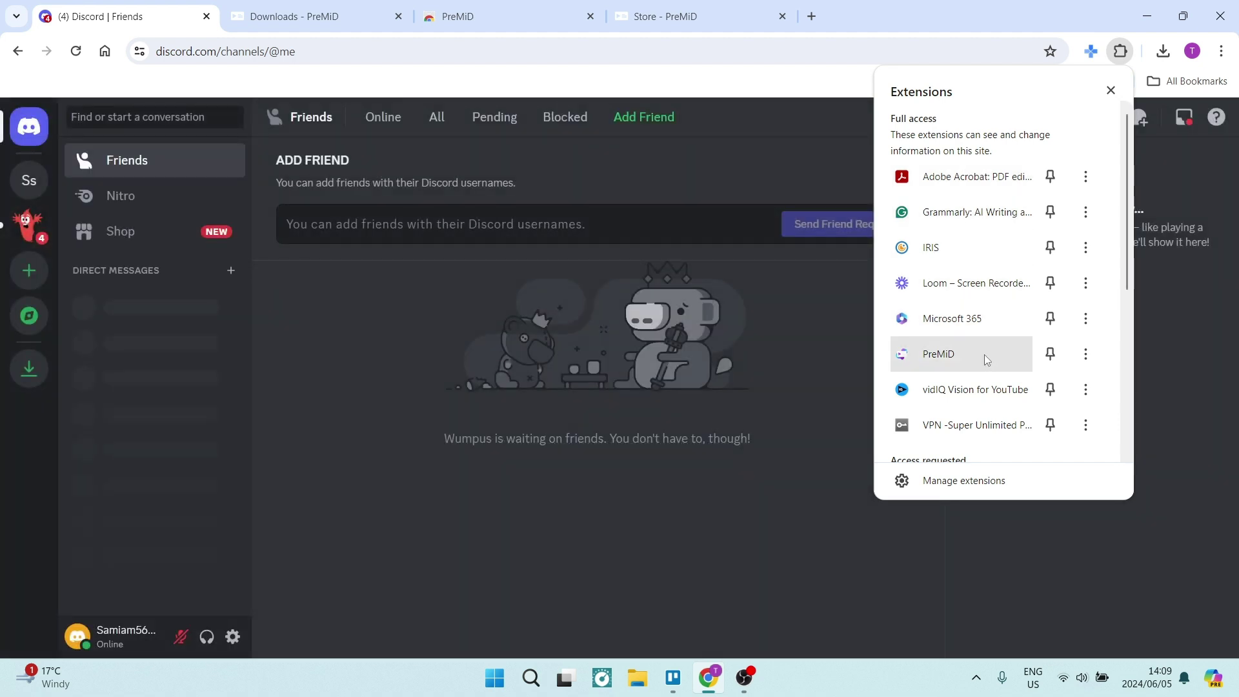
Step: Pin the PreMiD extension in the browser and open the settings of its SoundCloud presence
left_click(1050, 354)
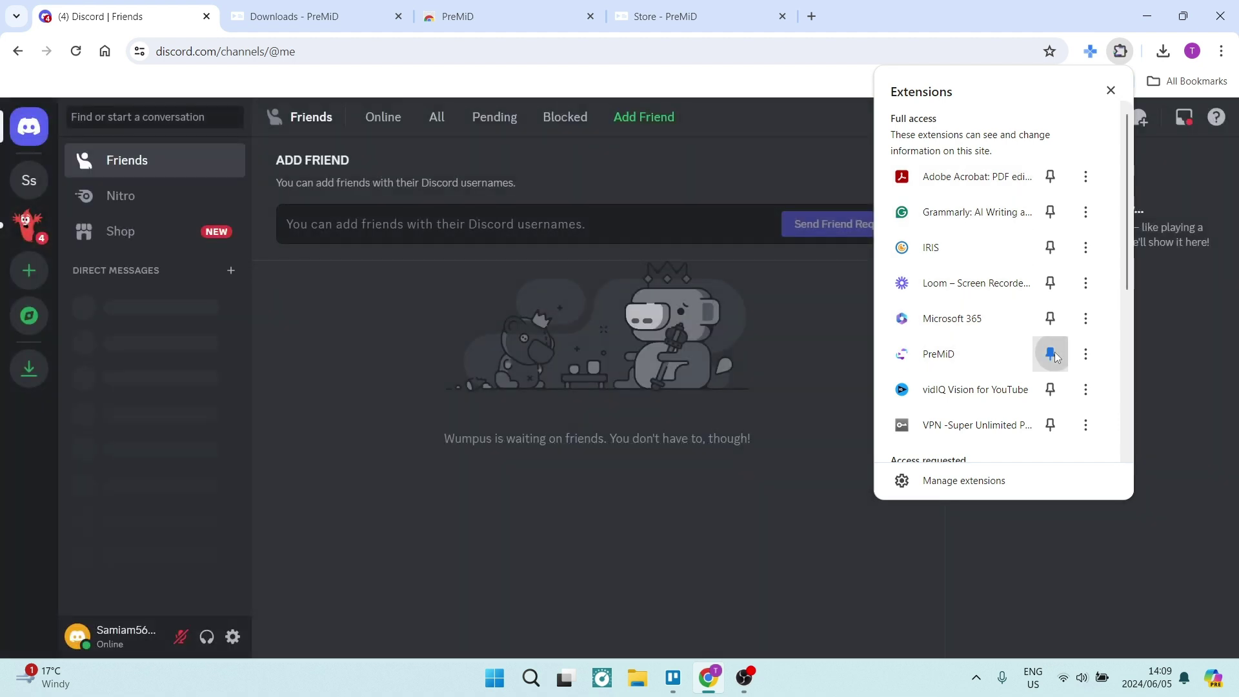
left_click(1110, 90)
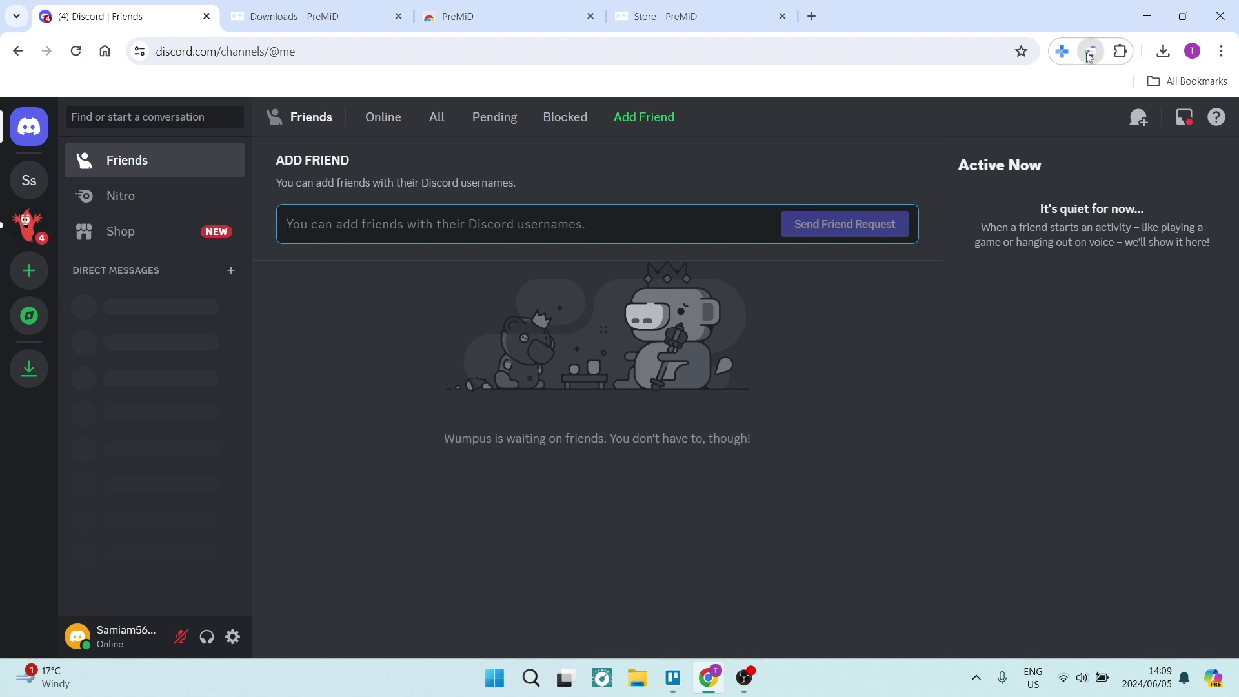
left_click(1090, 53)
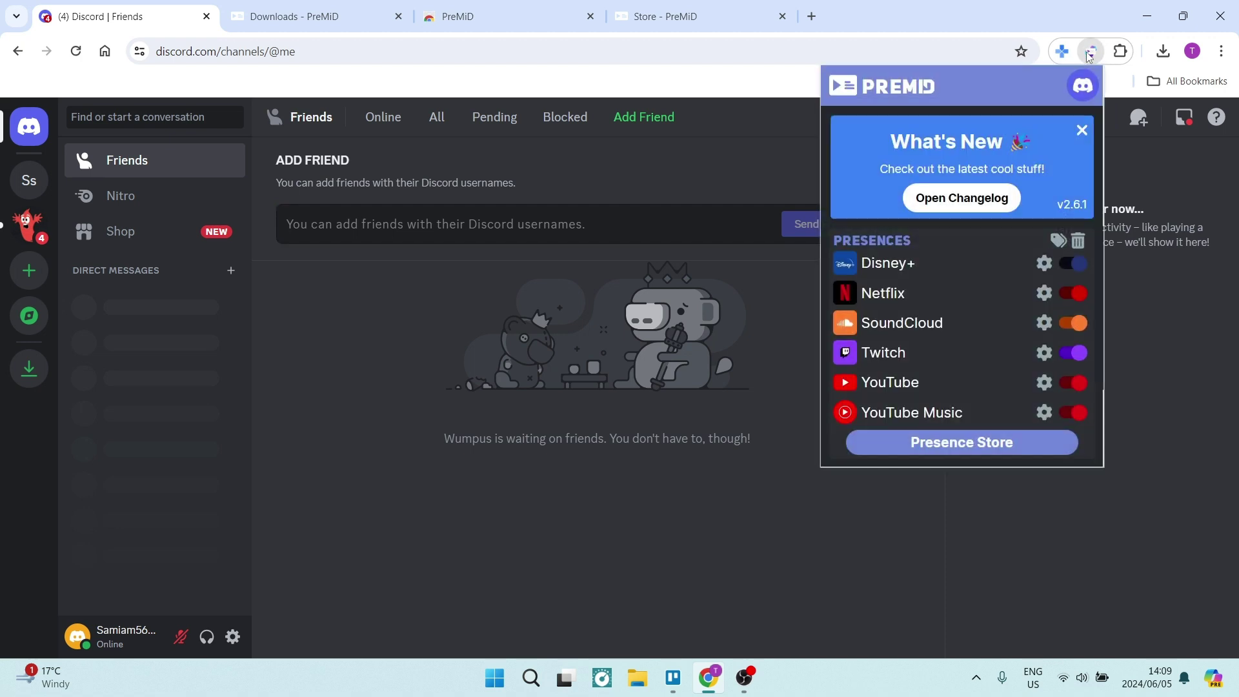
left_click(1043, 323)
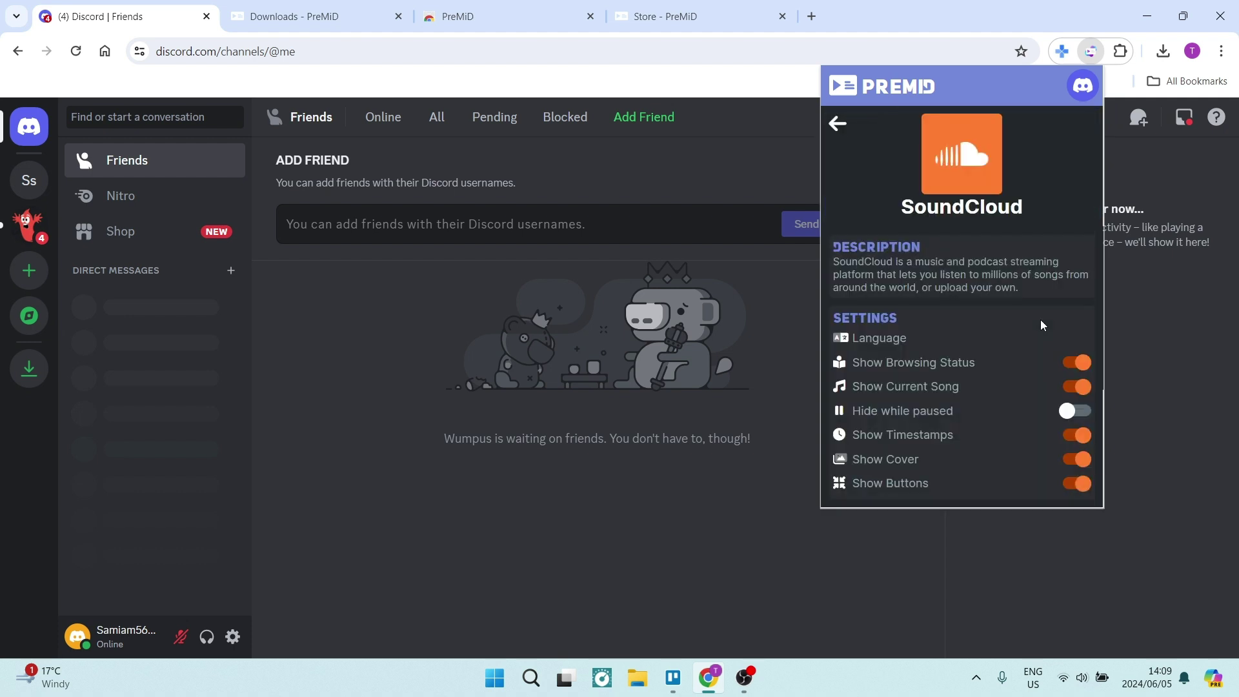